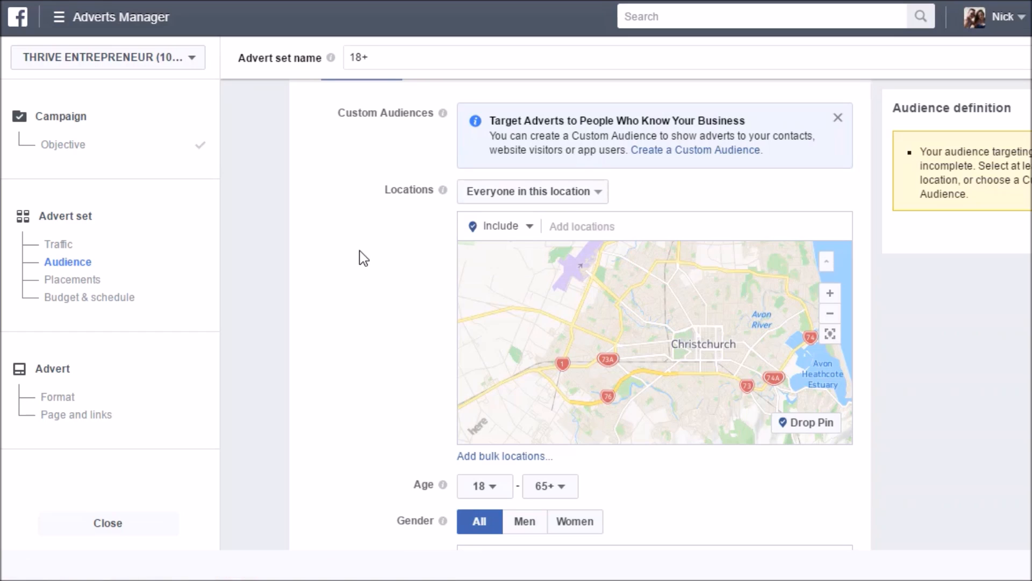
Add Christchurch, Canterbury, New Zealand as an included location for the advert set's audience
{"action": "left_click", "coordinate": [591, 228]}
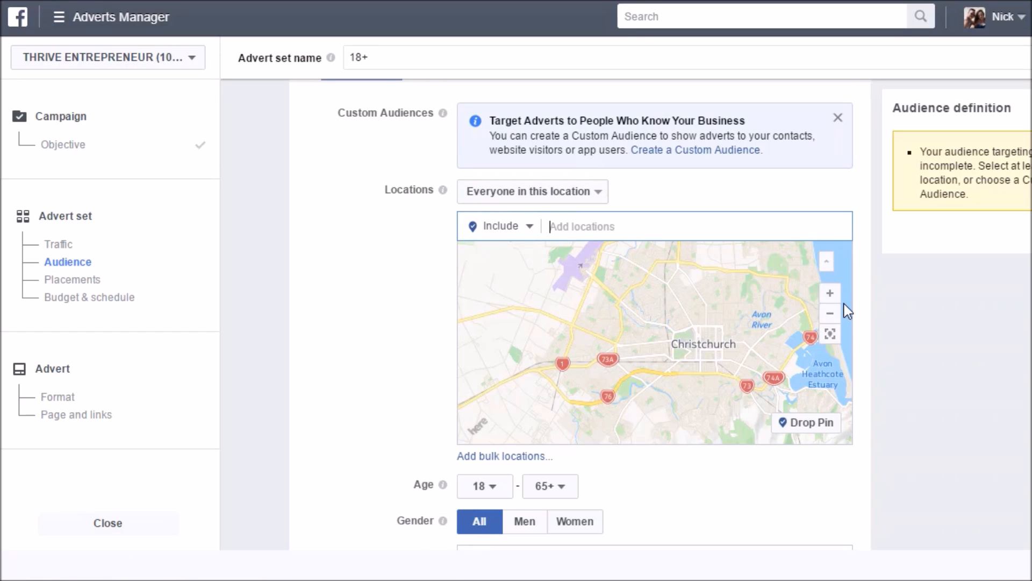
{"action": "left_click", "coordinate": [829, 314]}
{"action": "left_click", "coordinate": [829, 314]}
{"action": "left_click", "coordinate": [830, 313]}
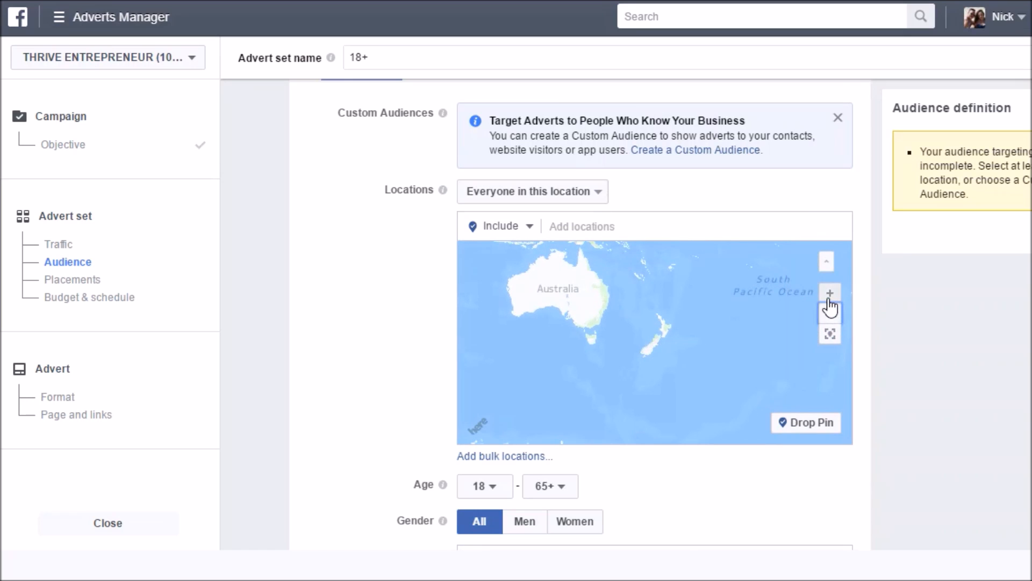
{"action": "left_click", "coordinate": [666, 230]}
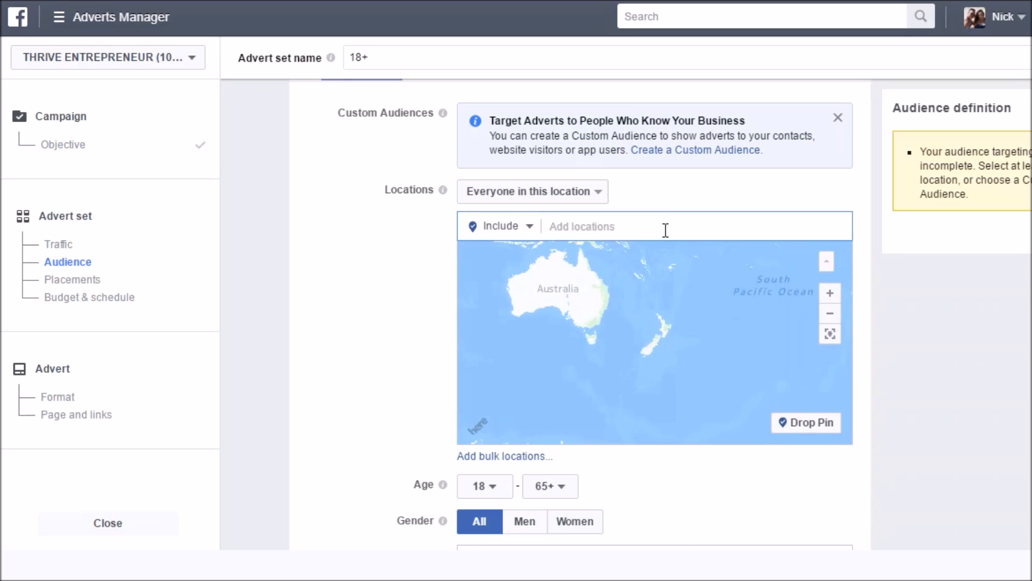
{"action": "type", "text": "christchurch"}
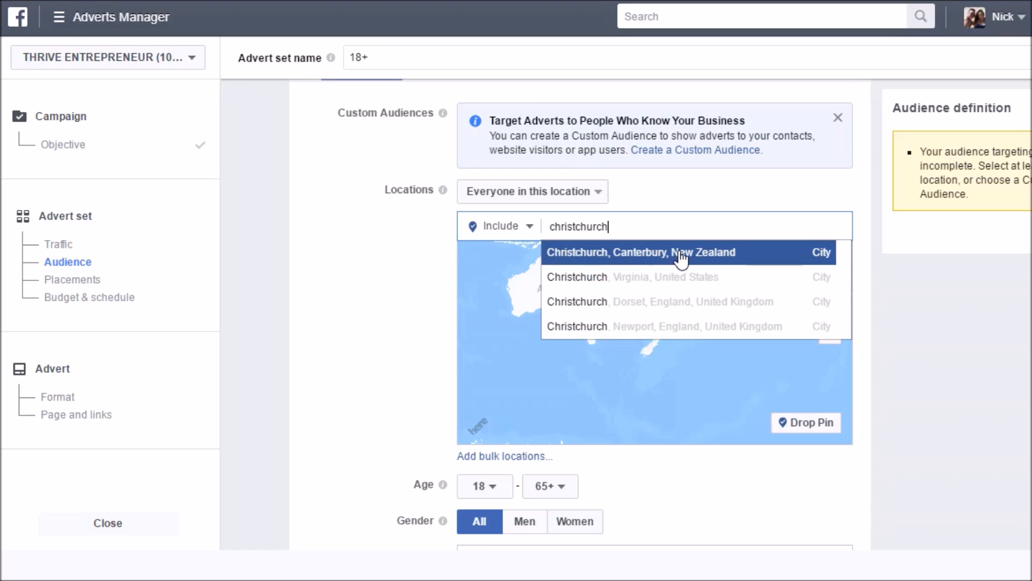
{"action": "left_click", "coordinate": [682, 259]}
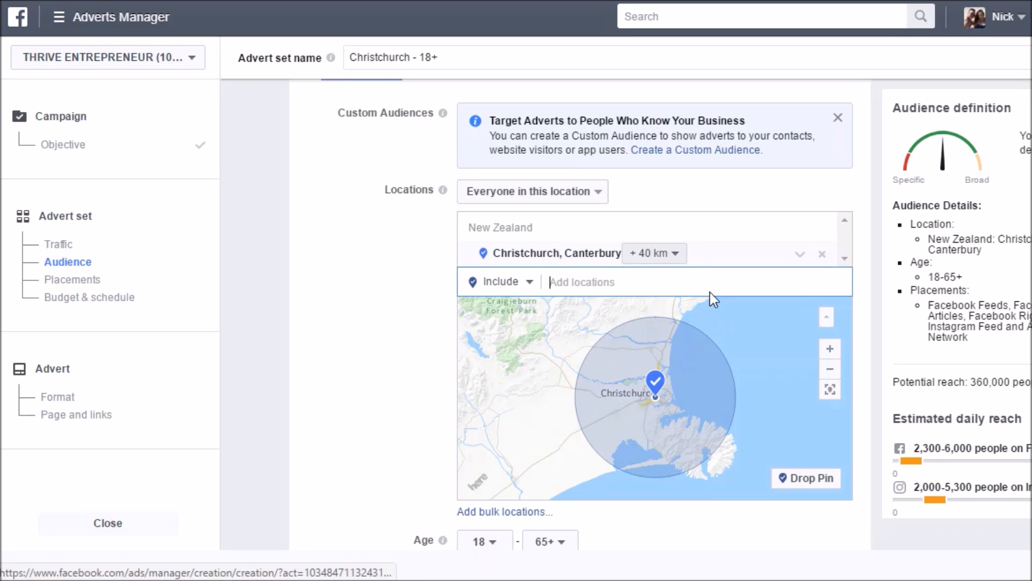
Reduce the targeting radius around the Christchurch location to 17 km
{"action": "left_click", "coordinate": [832, 352]}
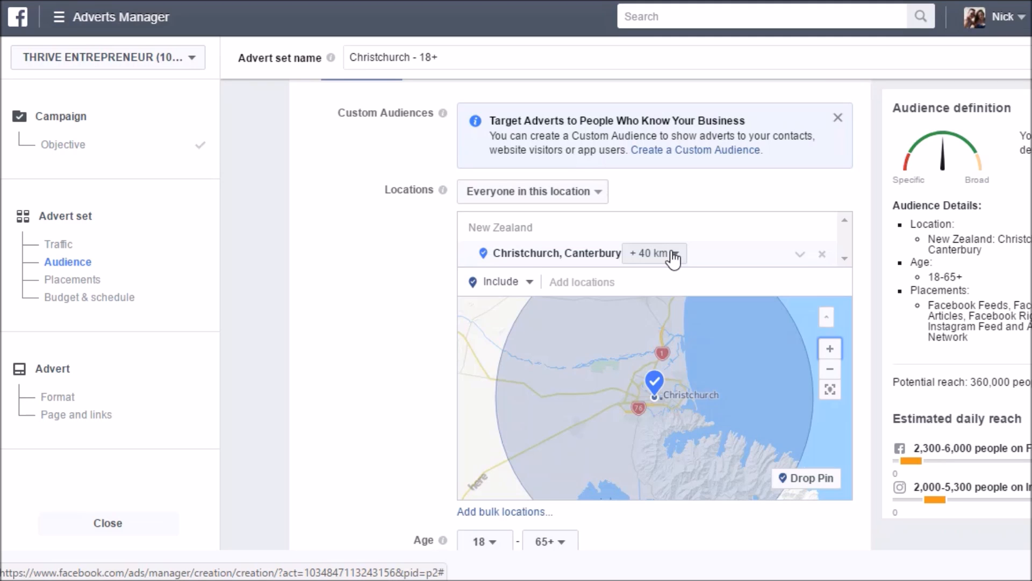
{"action": "left_click", "coordinate": [674, 256]}
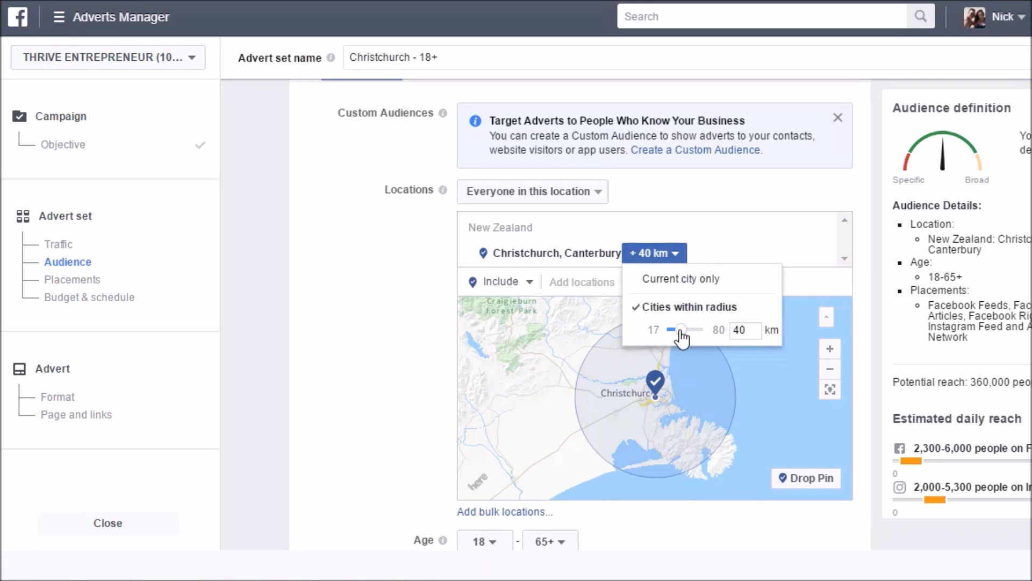
{"action": "left_click_drag", "start_coordinate": [679, 338], "coordinate": [666, 329]}
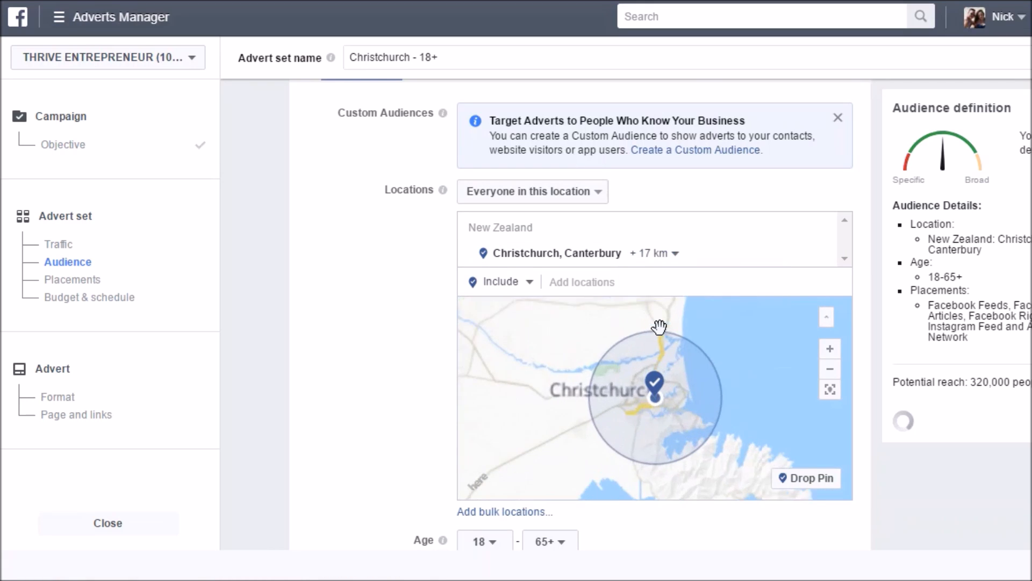
{"action": "left_click", "coordinate": [674, 255]}
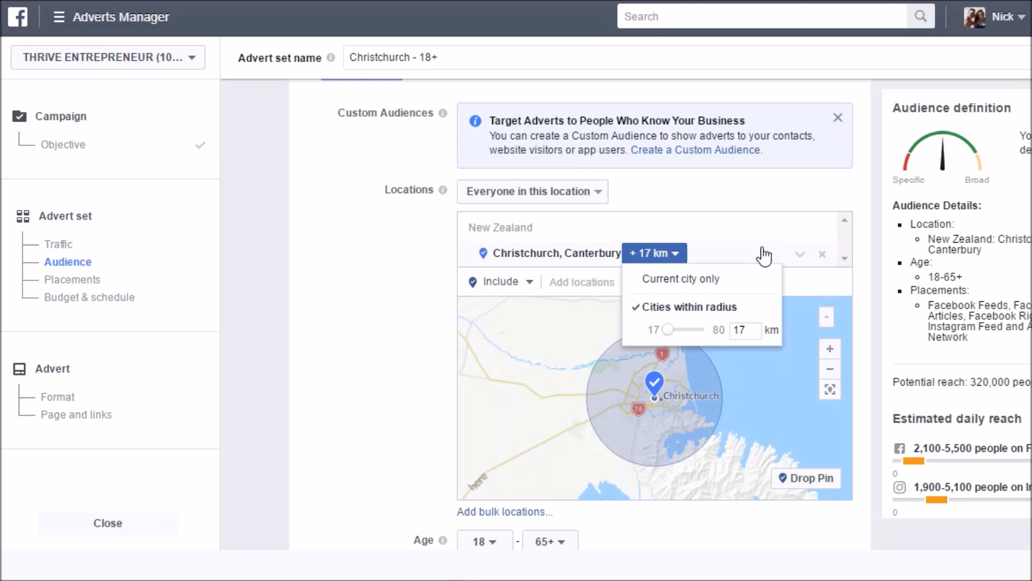
{"action": "left_click", "coordinate": [433, 316]}
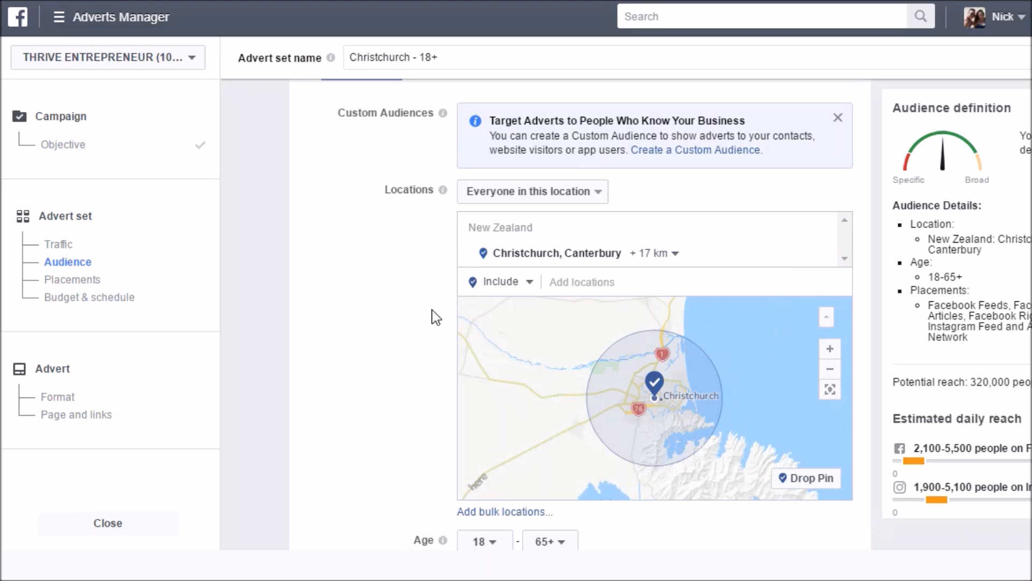
Drop a targeting pin on the Riccarton area, just west of Hagley Park in Christchurch
{"action": "left_click", "coordinate": [830, 355]}
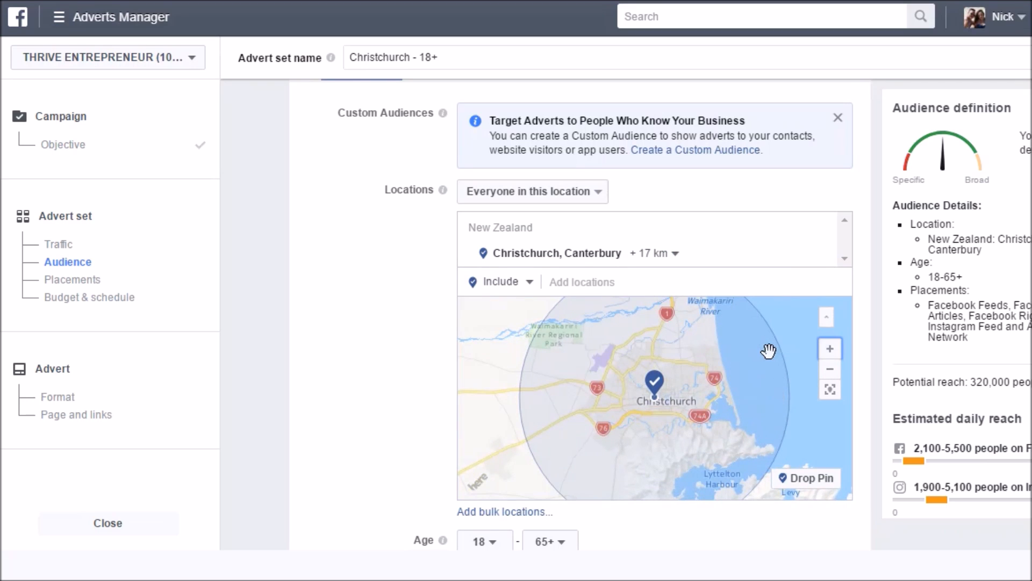
{"action": "left_click_drag", "start_coordinate": [770, 351], "coordinate": [763, 375]}
{"action": "left_click_drag", "start_coordinate": [705, 348], "coordinate": [693, 370]}
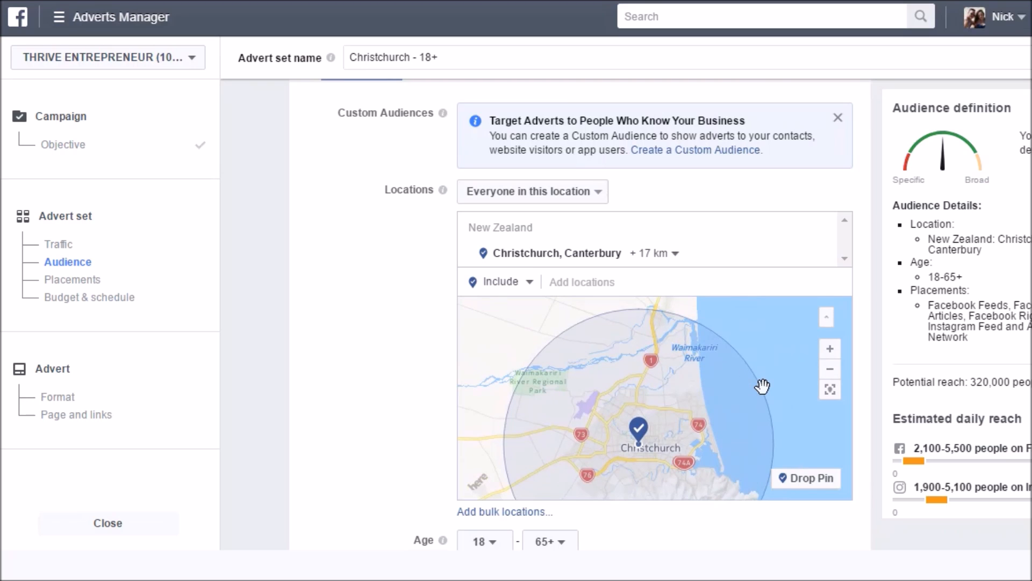
{"action": "left_click", "coordinate": [832, 354]}
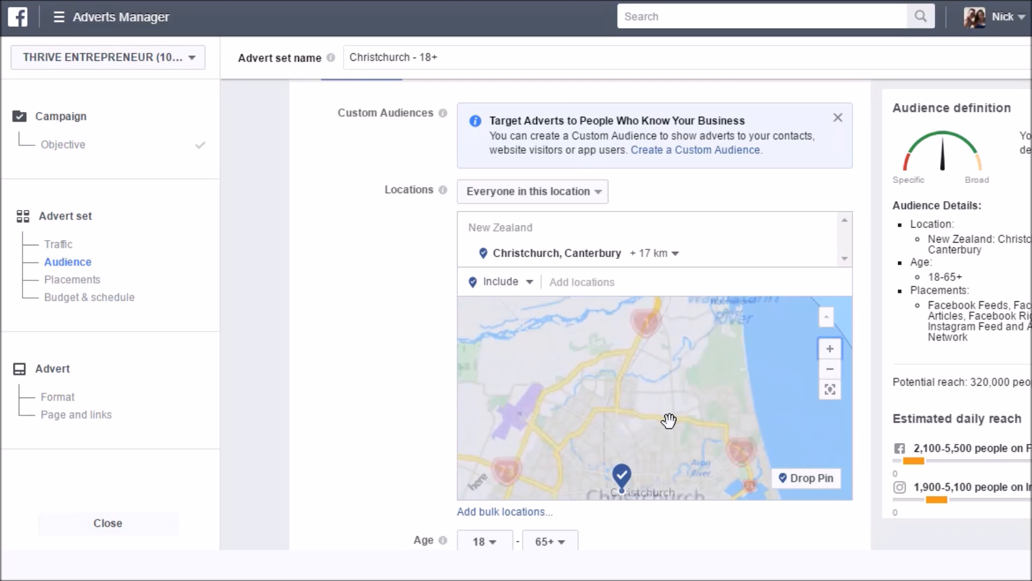
{"action": "left_click_drag", "start_coordinate": [669, 420], "coordinate": [690, 352]}
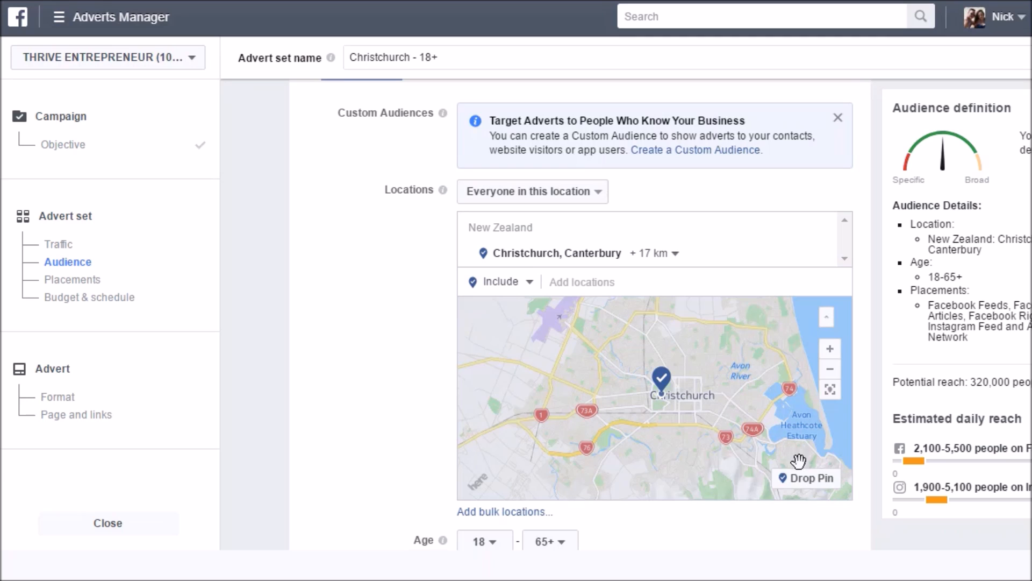
{"action": "left_click", "coordinate": [807, 487]}
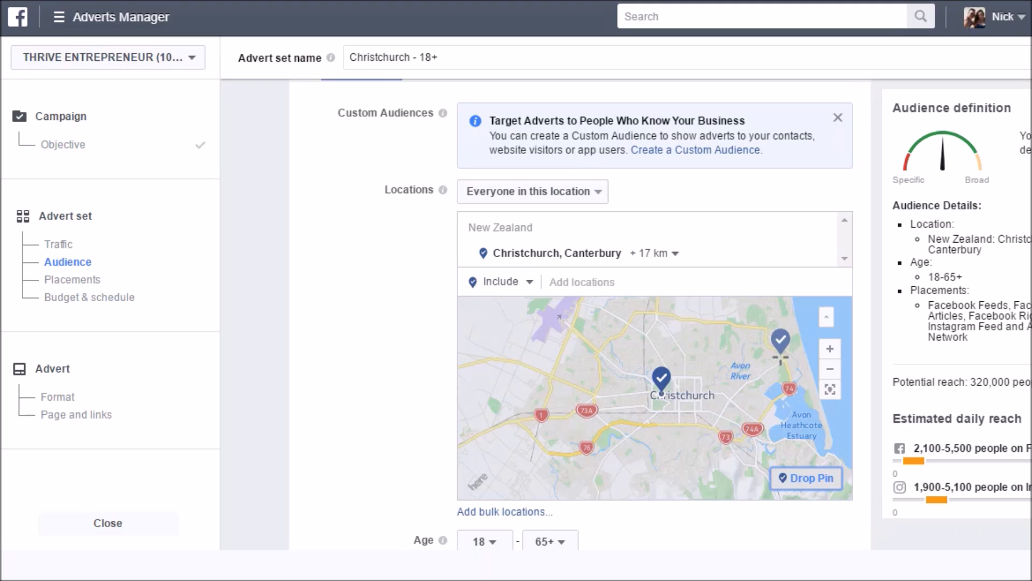
{"action": "left_click", "coordinate": [831, 350]}
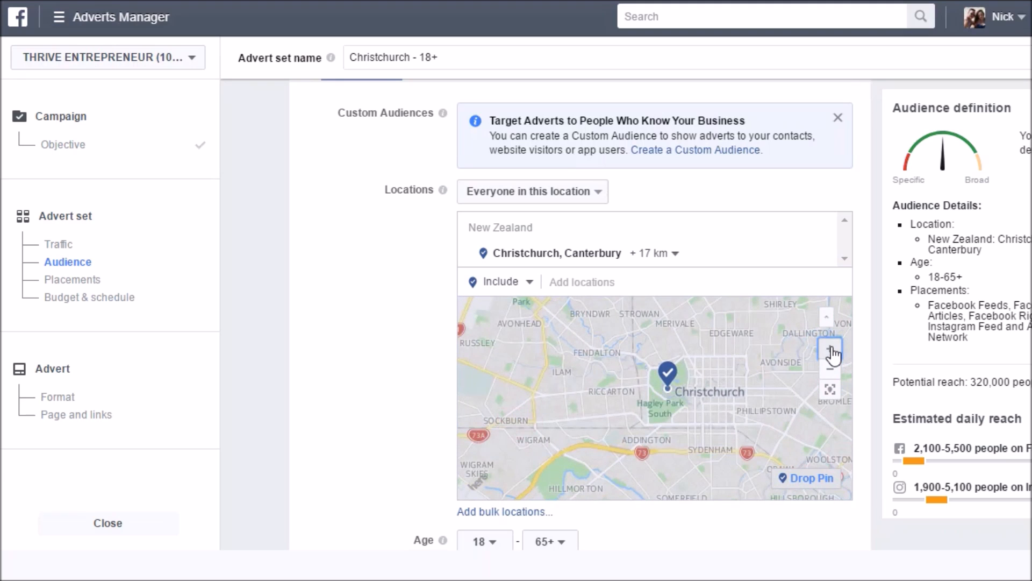
{"action": "key", "text": "Escape"}
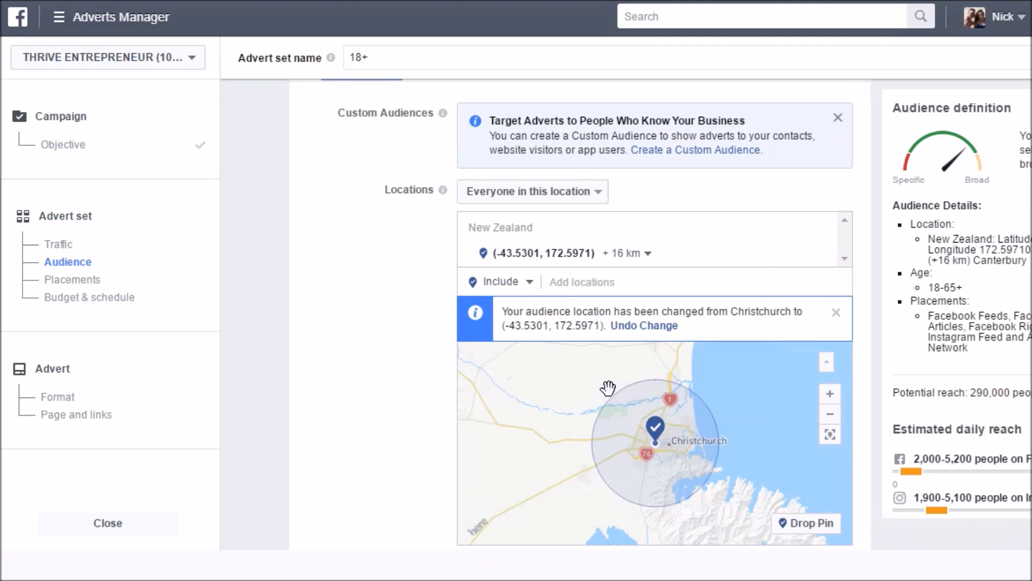
{"action": "left_click", "coordinate": [653, 279]}
{"action": "type", "text": "christchurch"}
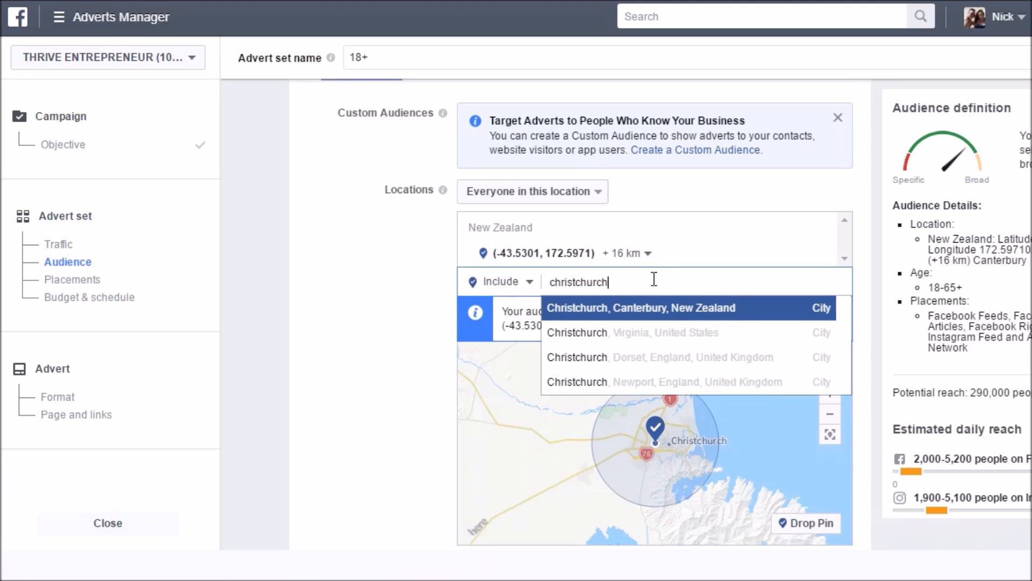
{"action": "left_click", "coordinate": [661, 308]}
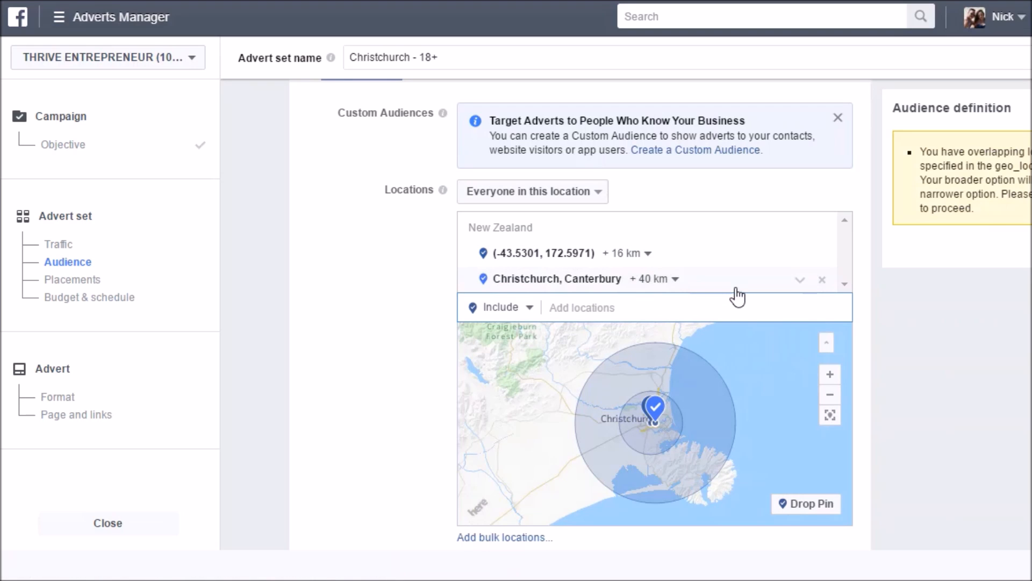
{"action": "left_click", "coordinate": [822, 282]}
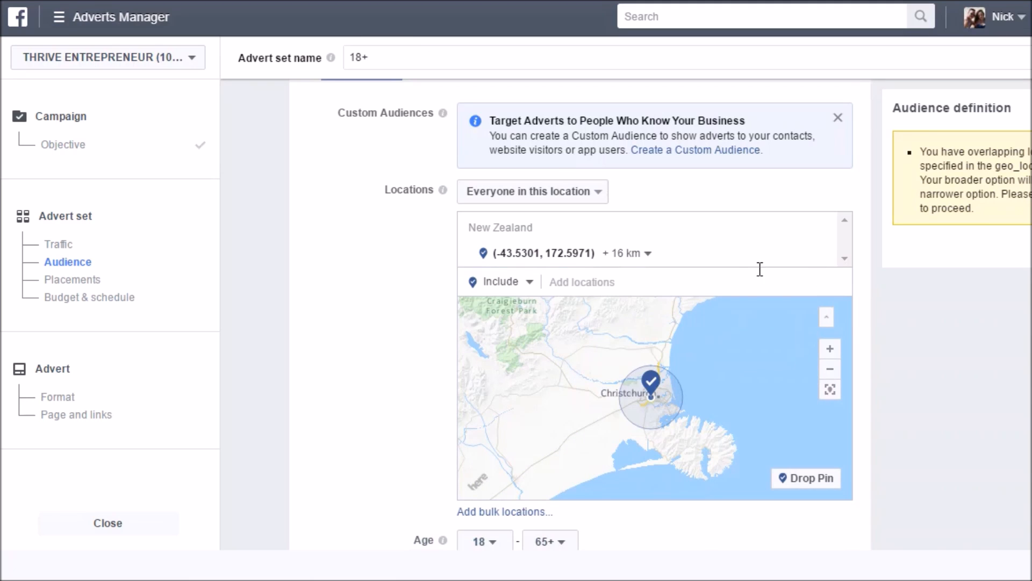
Set the dropped pin's targeting radius to 9 km
{"action": "left_click", "coordinate": [644, 254]}
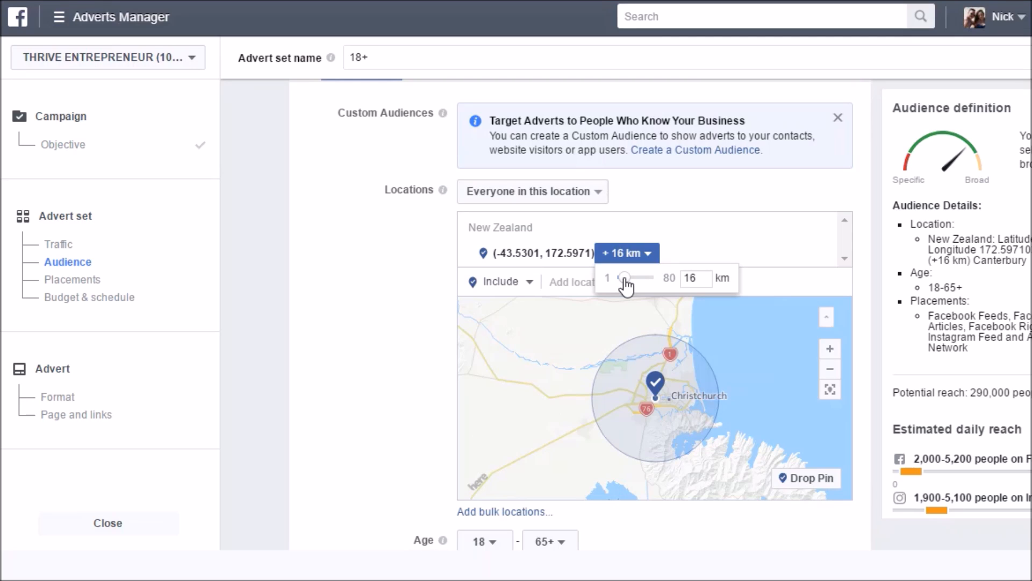
{"action": "left_click_drag", "start_coordinate": [625, 280], "coordinate": [628, 280]}
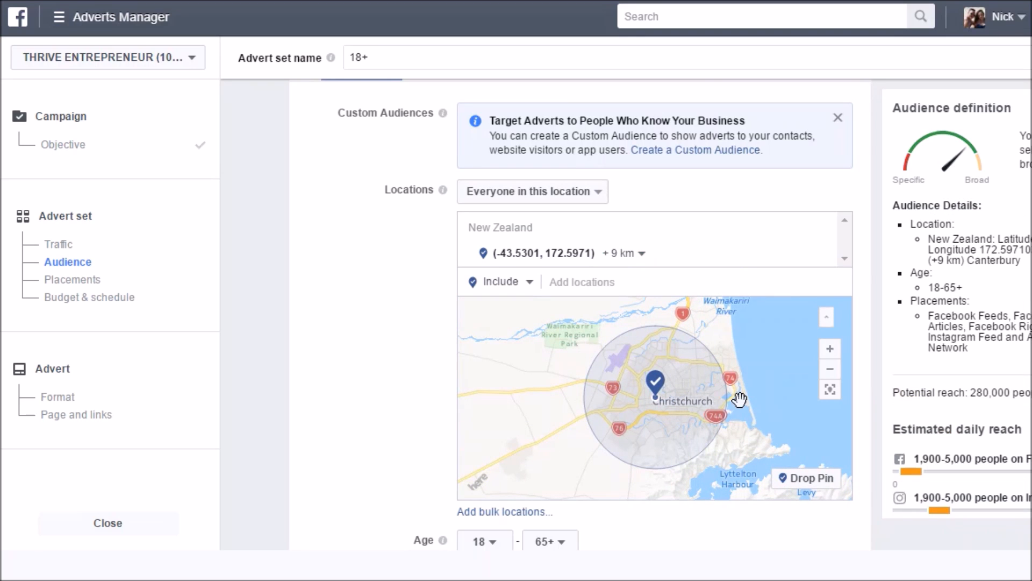
Examine on the map which Christchurch suburbs fall inside the pin's targeting circle
{"action": "left_click", "coordinate": [837, 351]}
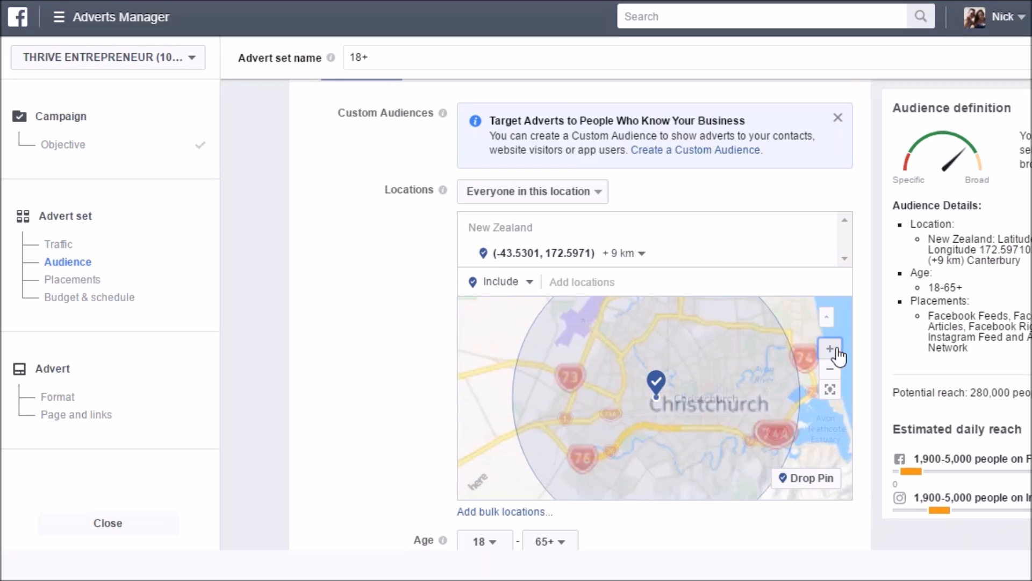
{"action": "left_click", "coordinate": [830, 350]}
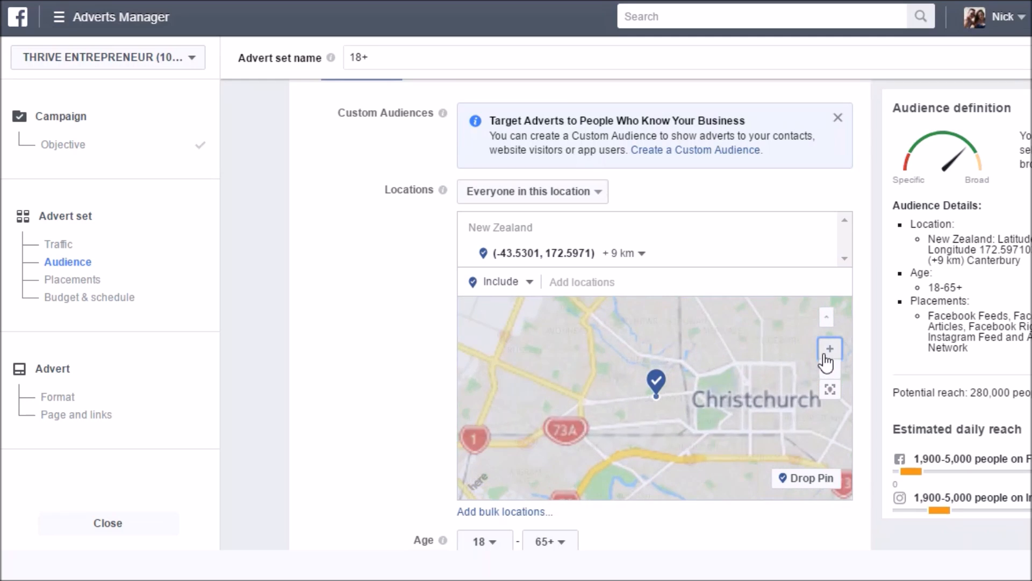
{"action": "left_click_drag", "start_coordinate": [712, 334], "coordinate": [679, 460]}
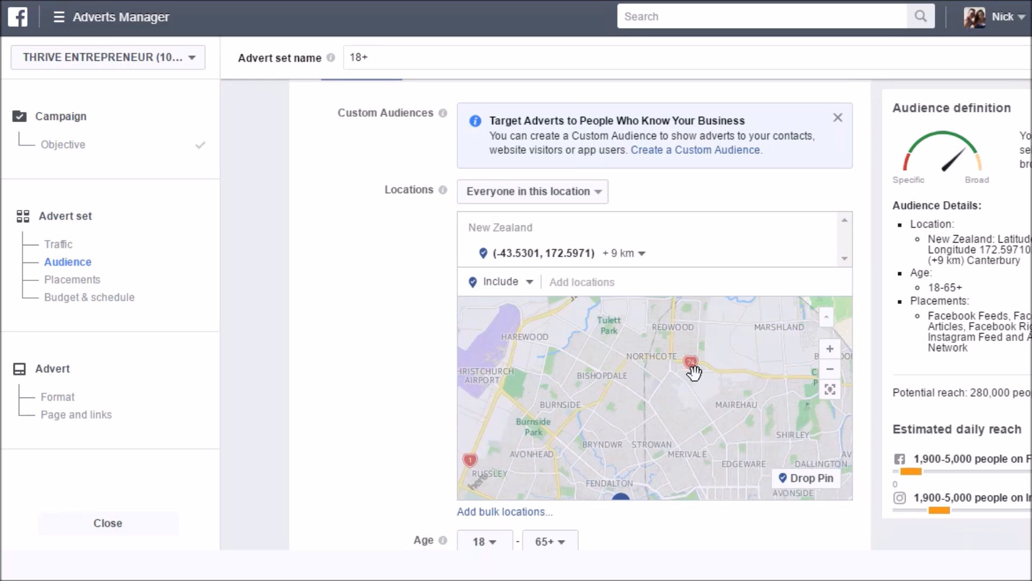
{"action": "left_click_drag", "start_coordinate": [693, 368], "coordinate": [663, 456]}
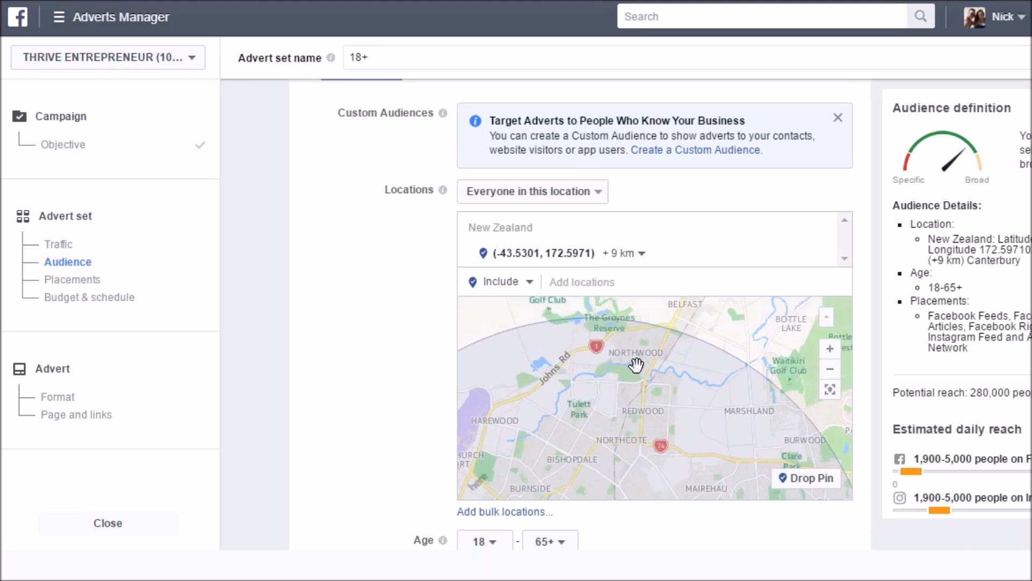
{"action": "left_click_drag", "start_coordinate": [604, 380], "coordinate": [652, 339]}
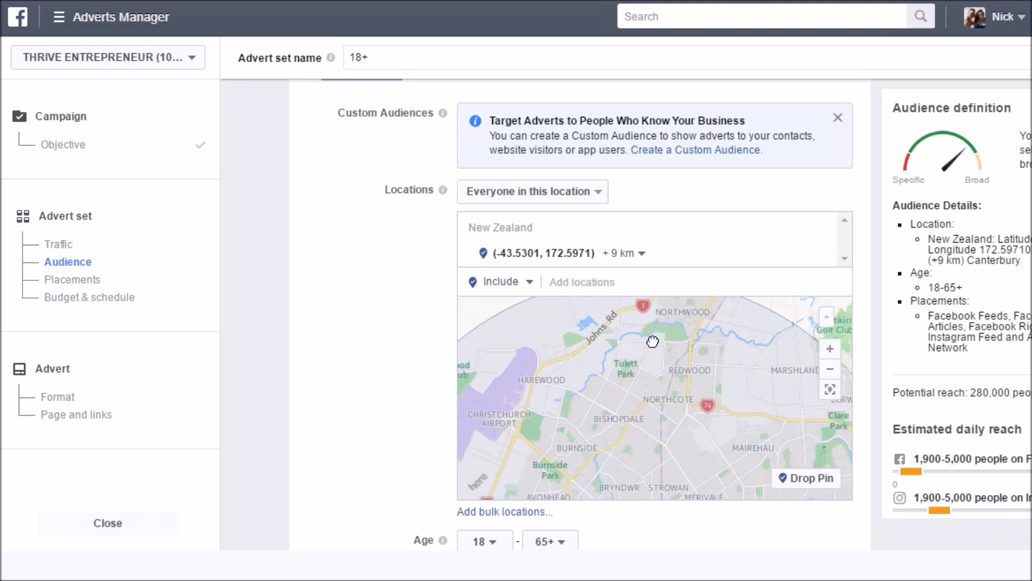
{"action": "left_click_drag", "start_coordinate": [628, 391], "coordinate": [663, 316]}
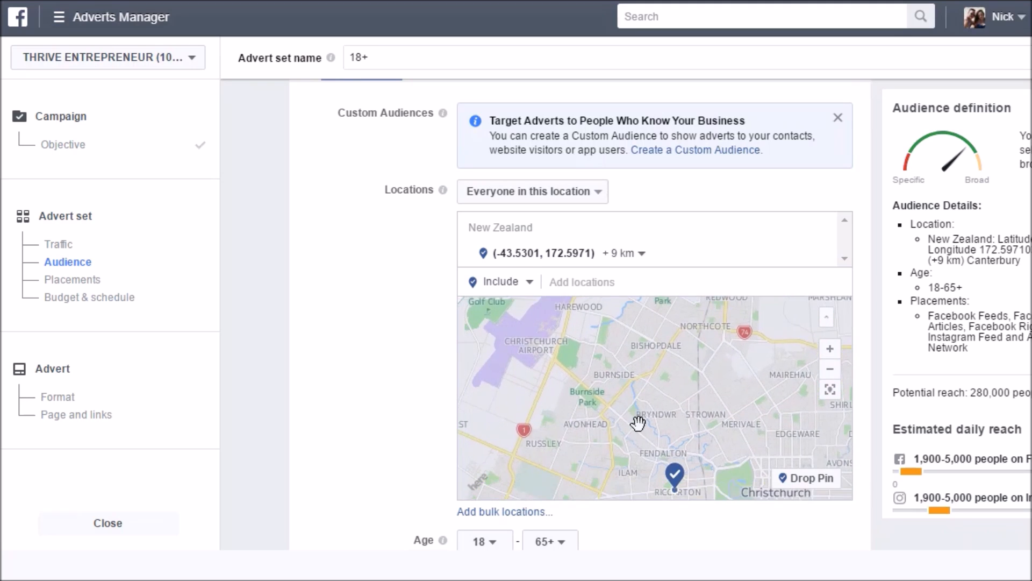
{"action": "left_click_drag", "start_coordinate": [638, 420], "coordinate": [625, 347]}
{"action": "left_click_drag", "start_coordinate": [634, 422], "coordinate": [620, 379]}
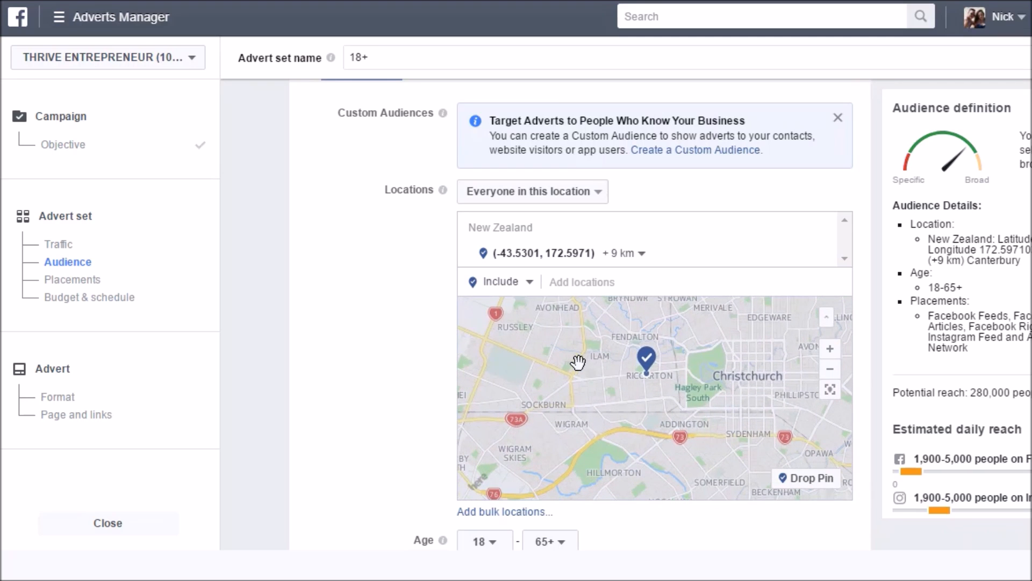
{"action": "left_click_drag", "start_coordinate": [579, 361], "coordinate": [763, 424]}
{"action": "mouse_move", "coordinate": [629, 367]}
{"action": "left_mouse_down"}
{"action": "mouse_move", "coordinate": [671, 403]}
{"action": "mouse_move", "coordinate": [630, 355]}
{"action": "left_mouse_up"}
{"action": "left_click_drag", "start_coordinate": [707, 398], "coordinate": [666, 406]}
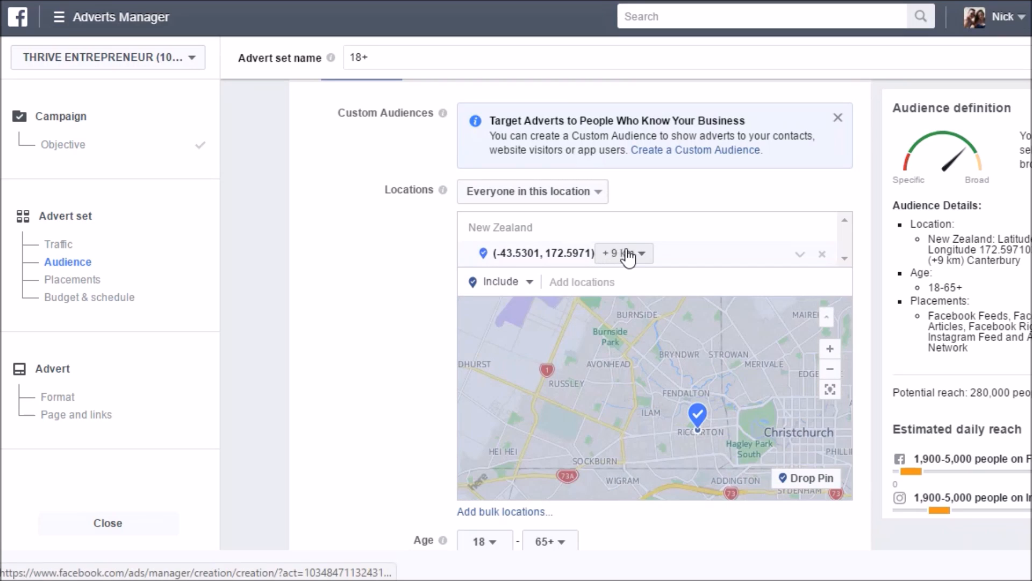
Set the dropped pin's targeting radius to 7 km
{"action": "left_click", "coordinate": [626, 253]}
{"action": "left_click_drag", "start_coordinate": [699, 277], "coordinate": [667, 276]}
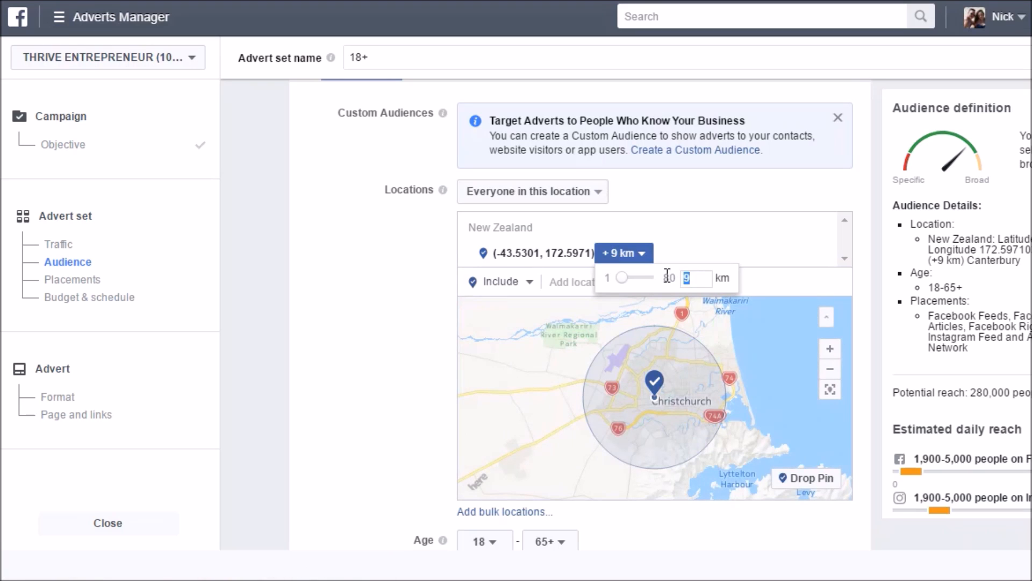
{"action": "type", "text": "7"}
{"action": "key", "text": "Return"}
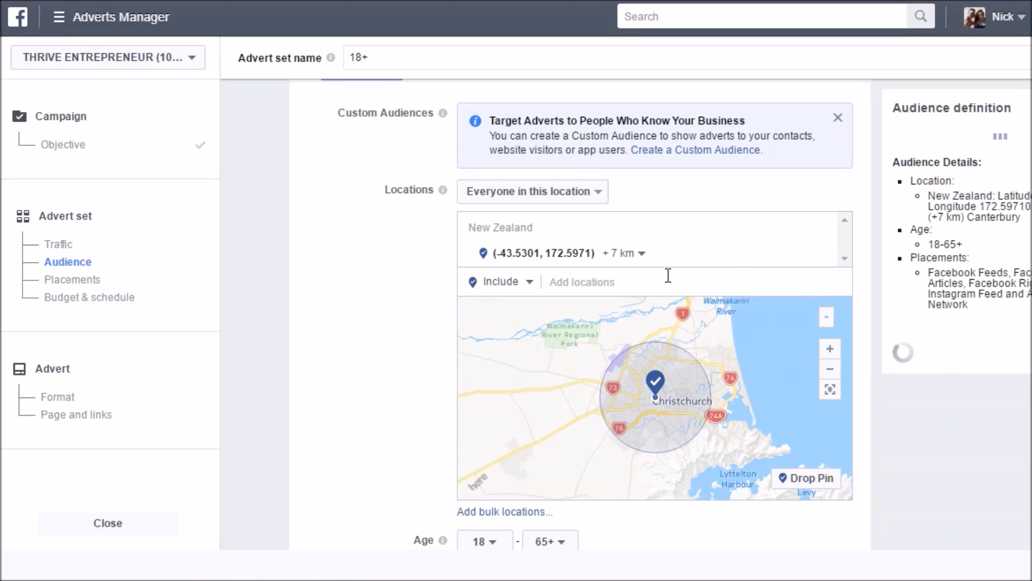
Check the circle's western edge near the airport and set the dropped pin's targeting radius to 6 km
{"action": "left_click", "coordinate": [824, 350]}
{"action": "left_click", "coordinate": [828, 350]}
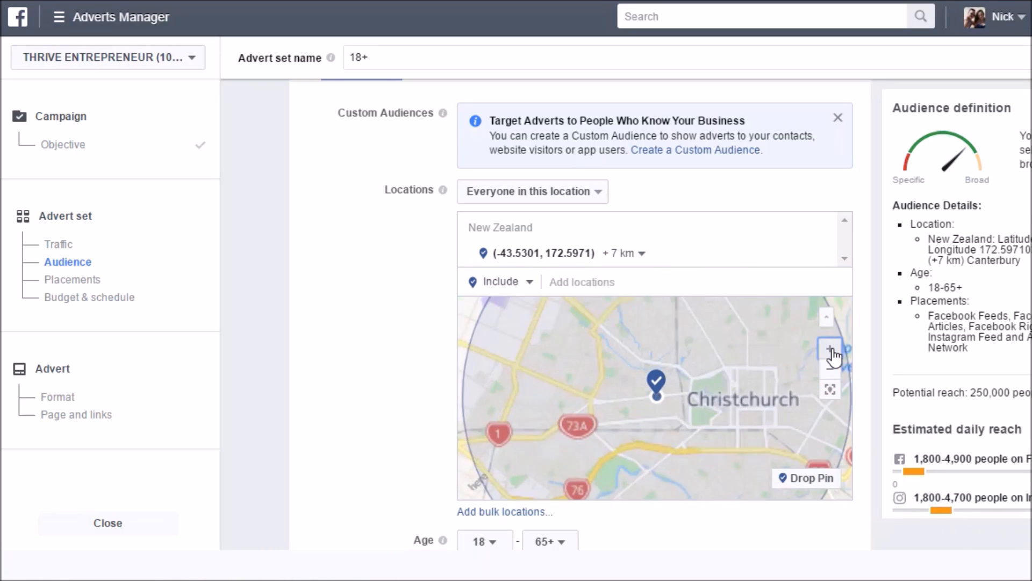
{"action": "left_click_drag", "start_coordinate": [668, 343], "coordinate": [731, 410]}
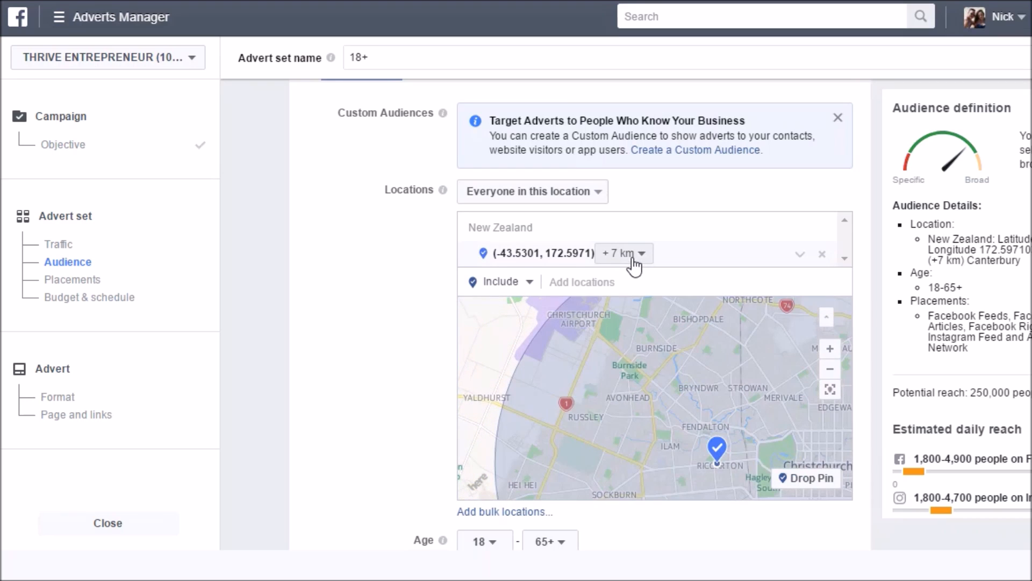
{"action": "left_click", "coordinate": [636, 264]}
{"action": "left_click", "coordinate": [692, 277]}
{"action": "key", "text": "BackSpace"}
{"action": "type", "text": "6"}
{"action": "key", "text": "Return"}
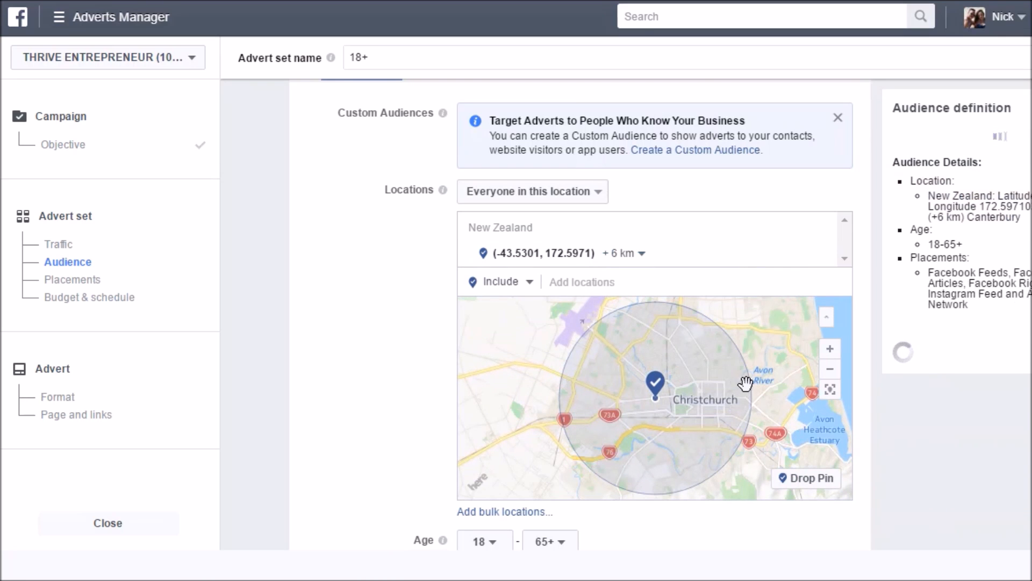
Check the suburbs inside the circle's northwestern part and set the dropped pin's targeting radius to 3 km
{"action": "left_click", "coordinate": [830, 349]}
{"action": "left_click_drag", "start_coordinate": [662, 342], "coordinate": [725, 418]}
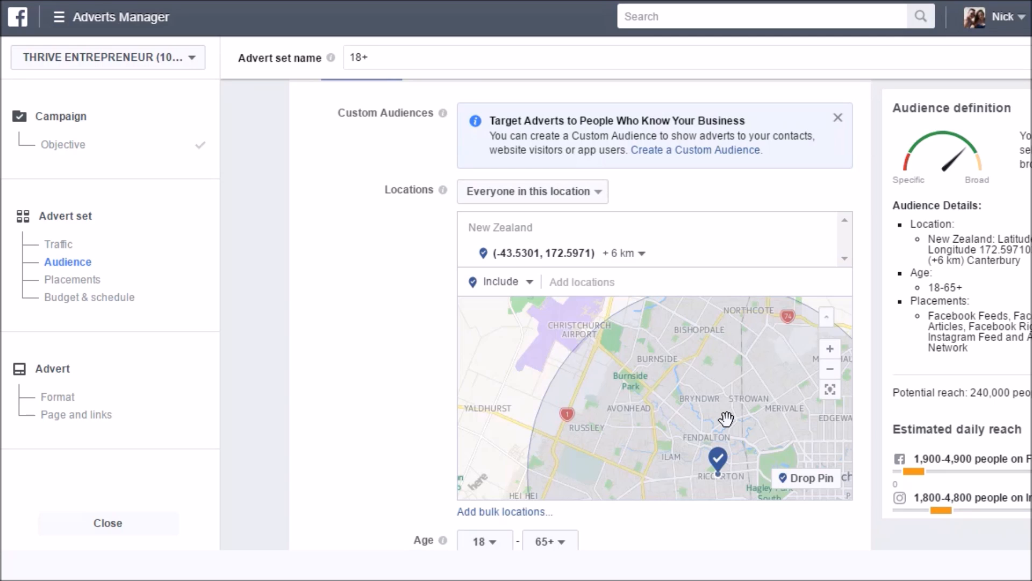
{"action": "left_click_drag", "start_coordinate": [750, 412], "coordinate": [753, 354]}
{"action": "mouse_move", "coordinate": [754, 375]}
{"action": "left_mouse_down"}
{"action": "mouse_move", "coordinate": [734, 359]}
{"action": "mouse_move", "coordinate": [774, 427]}
{"action": "mouse_move", "coordinate": [734, 380]}
{"action": "mouse_move", "coordinate": [750, 360]}
{"action": "left_mouse_up"}
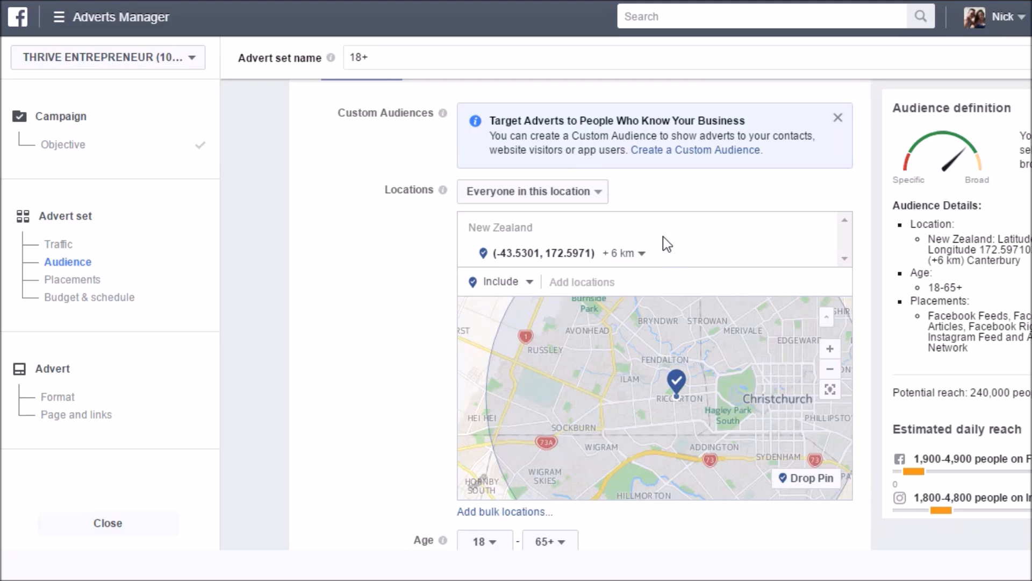
{"action": "left_click", "coordinate": [639, 254]}
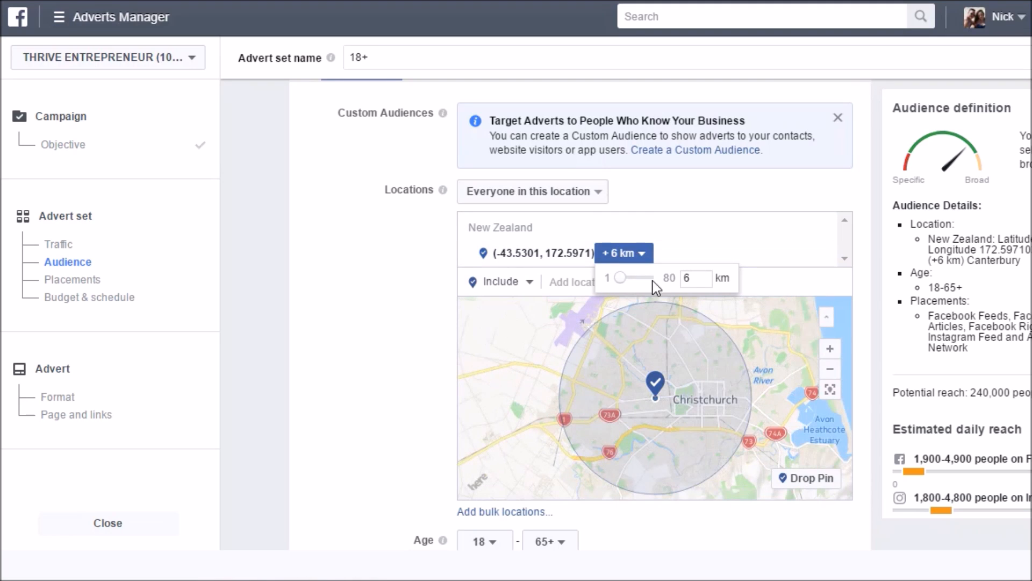
{"action": "type", "text": "3"}
{"action": "key", "text": "Return"}
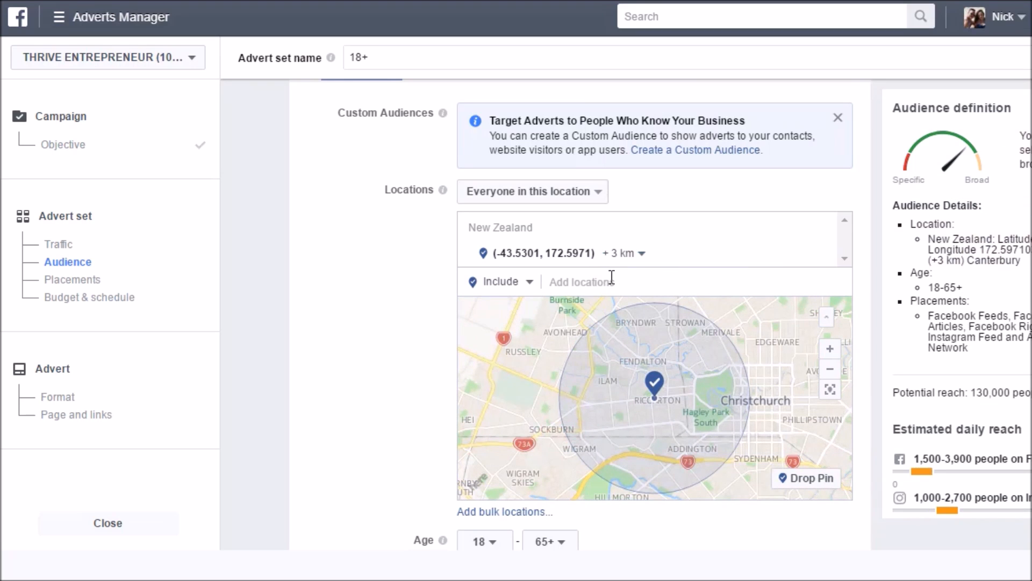
Check the circle's eastern edge near central Christchurch and set the dropped pin's targeting radius to 5 km
{"action": "left_click_drag", "start_coordinate": [764, 441], "coordinate": [686, 429]}
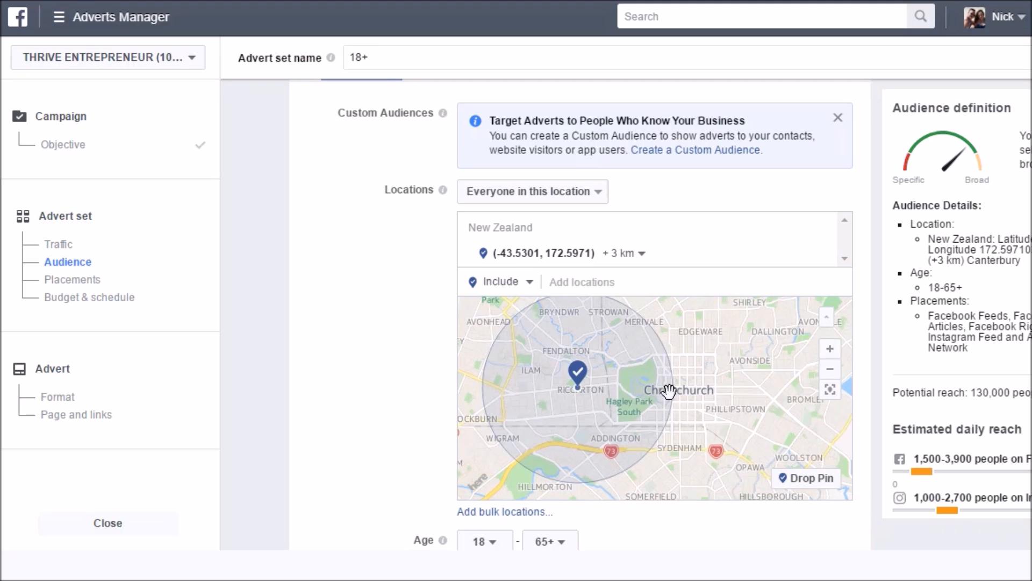
{"action": "left_click_drag", "start_coordinate": [630, 375], "coordinate": [682, 385]}
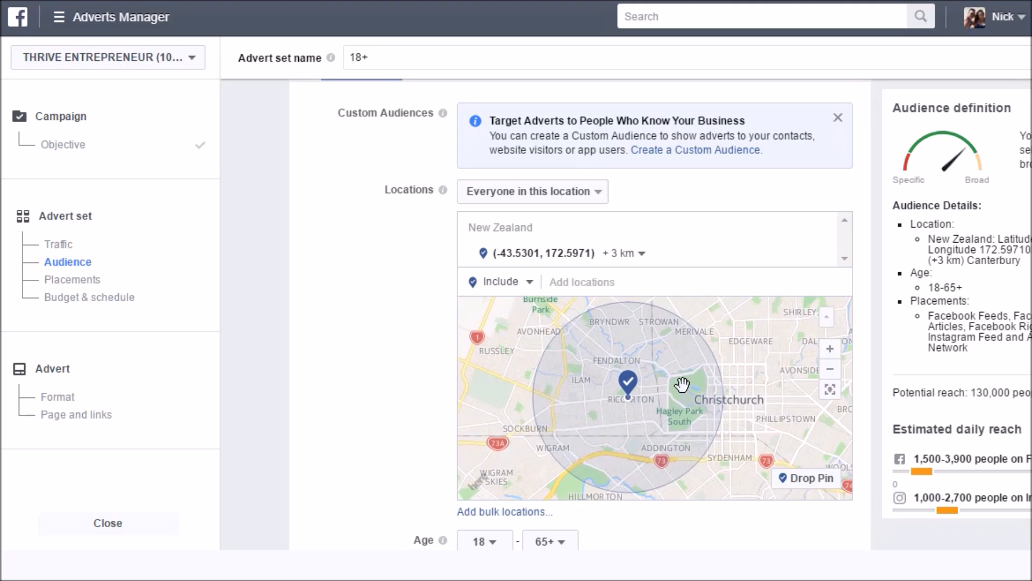
{"action": "left_click", "coordinate": [636, 256]}
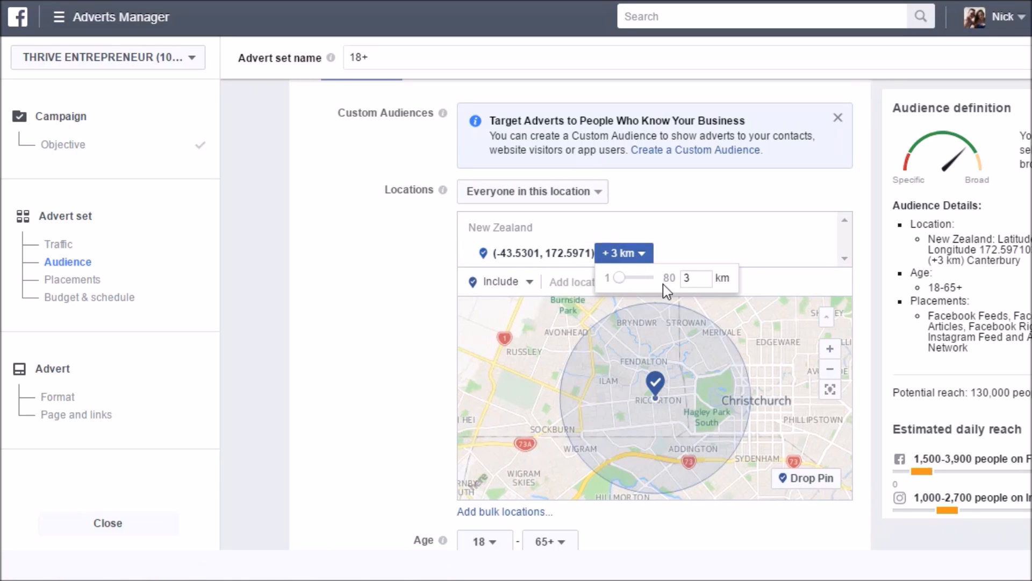
{"action": "type", "text": "5"}
{"action": "key", "text": "Return"}
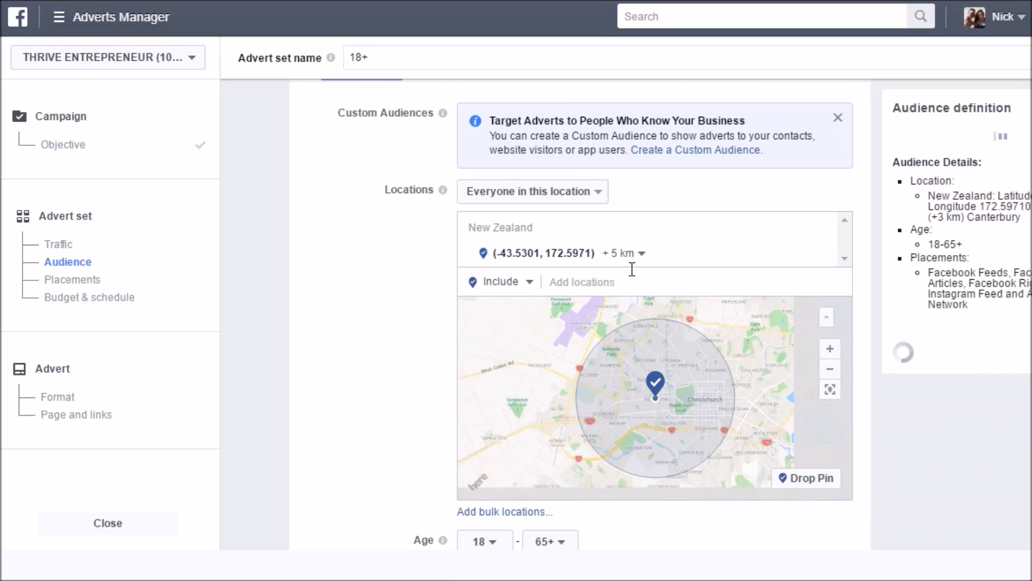
Examine on the map which suburbs lie along the eastern, western and southern edges of the 5 km circle
{"action": "left_click", "coordinate": [830, 349]}
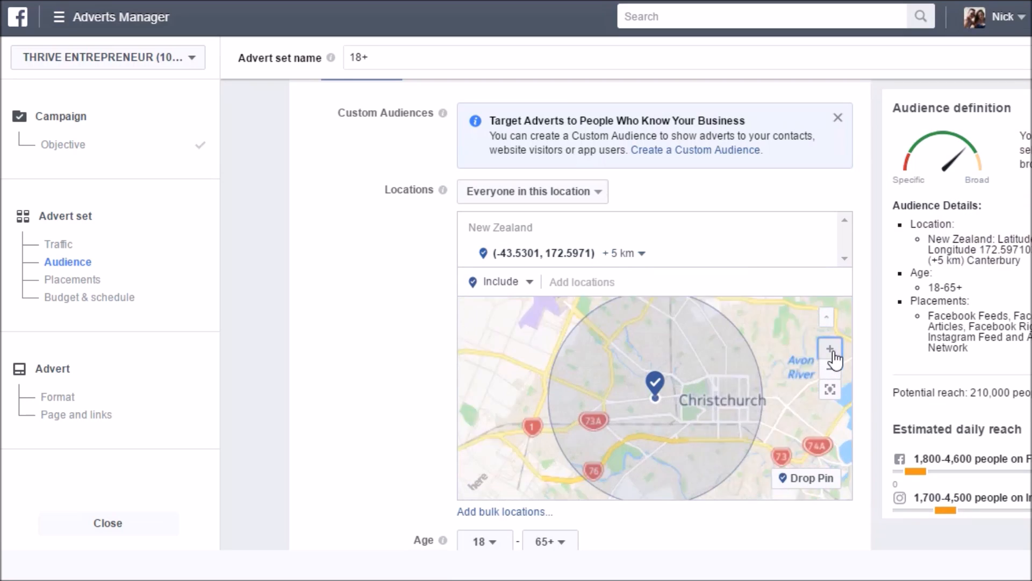
{"action": "left_click_drag", "start_coordinate": [797, 414], "coordinate": [753, 433]}
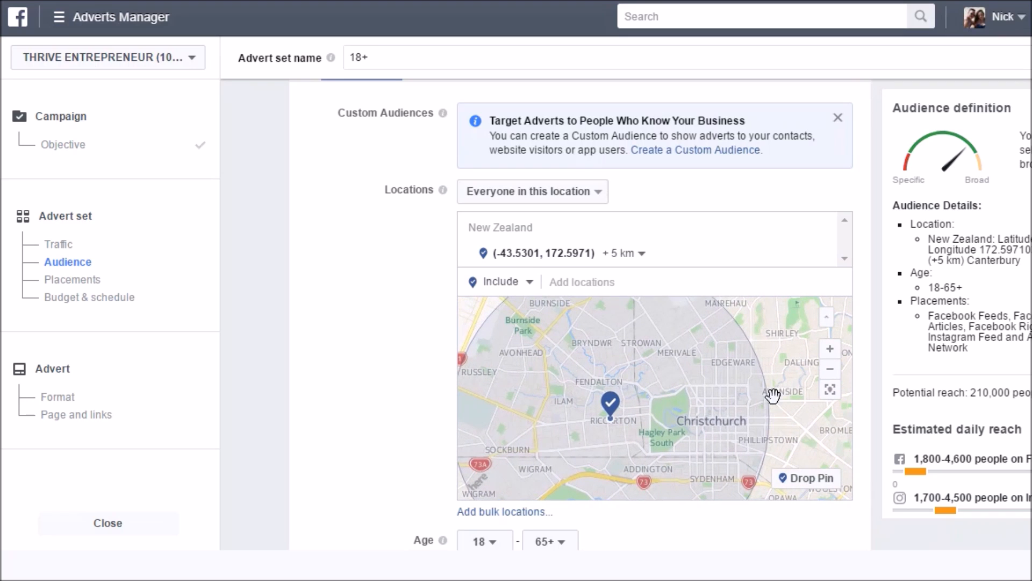
{"action": "left_click_drag", "start_coordinate": [716, 378], "coordinate": [773, 430]}
{"action": "left_click_drag", "start_coordinate": [670, 402], "coordinate": [734, 301]}
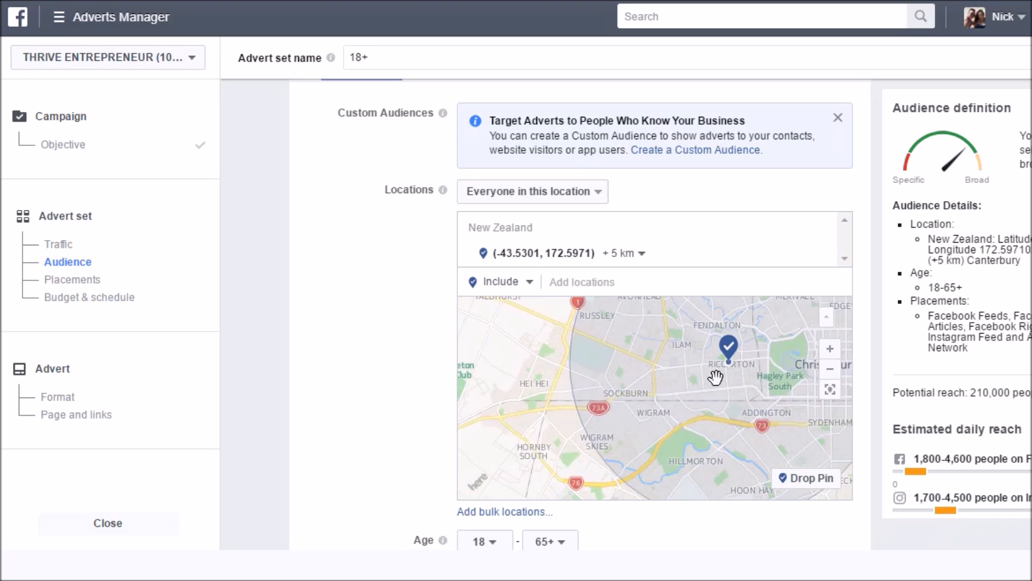
{"action": "left_click_drag", "start_coordinate": [713, 373], "coordinate": [646, 321]}
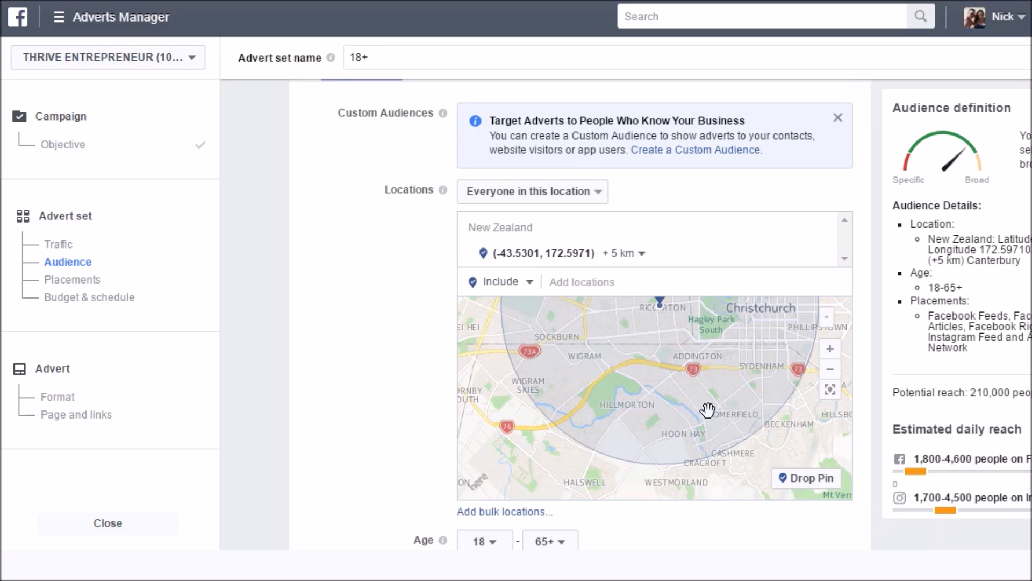
{"action": "left_click_drag", "start_coordinate": [713, 369], "coordinate": [691, 458]}
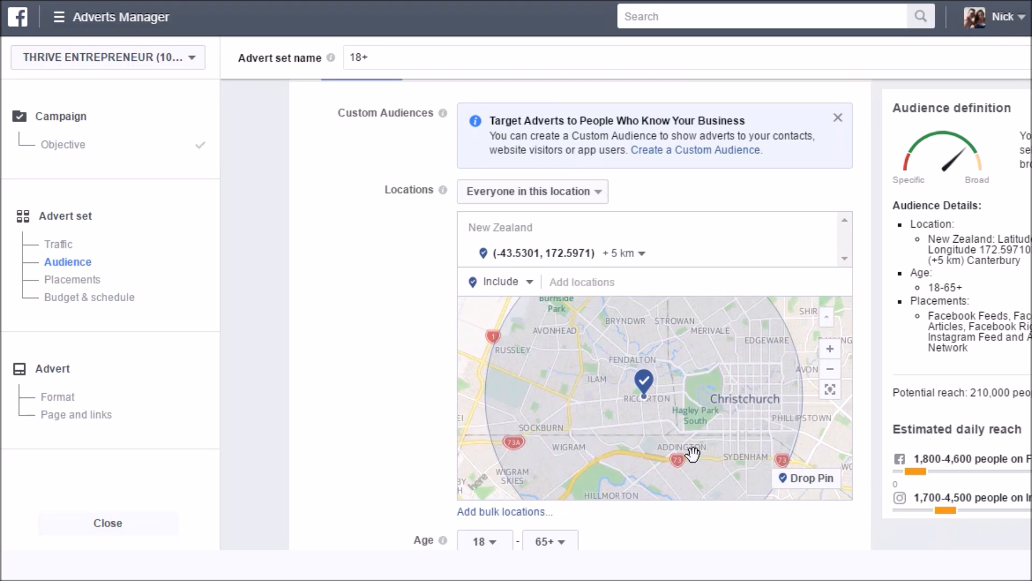
{"action": "mouse_move", "coordinate": [676, 401]}
{"action": "left_mouse_down"}
{"action": "mouse_move", "coordinate": [685, 440]}
{"action": "mouse_move", "coordinate": [680, 401]}
{"action": "left_mouse_up"}
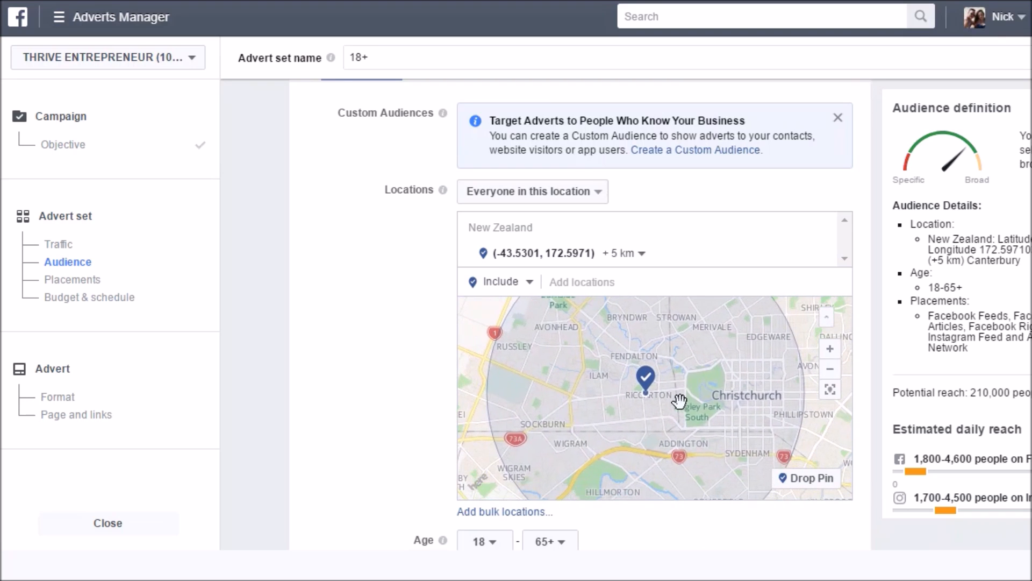